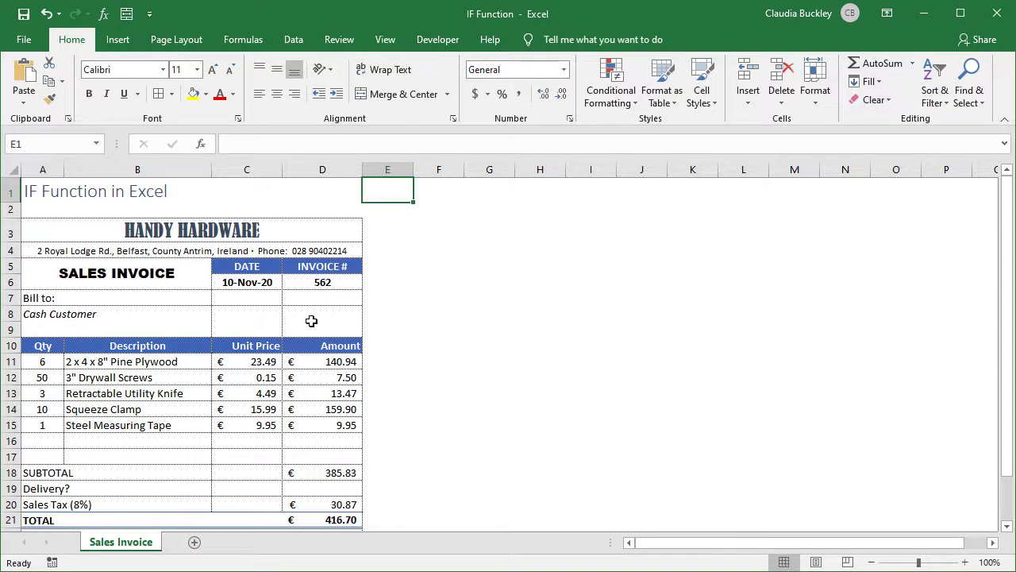
- Dismiss the C19 Yes/No delivery list without choosing, leaving fee cell D19 selected
{"action": "left_click", "coordinate": [273, 487]}
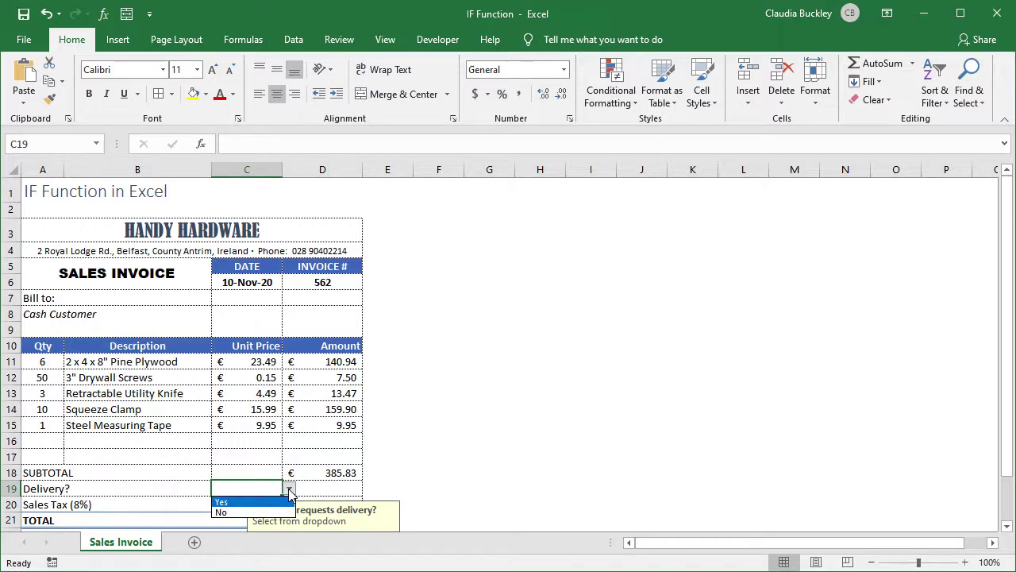
{"action": "left_click", "coordinate": [312, 487]}
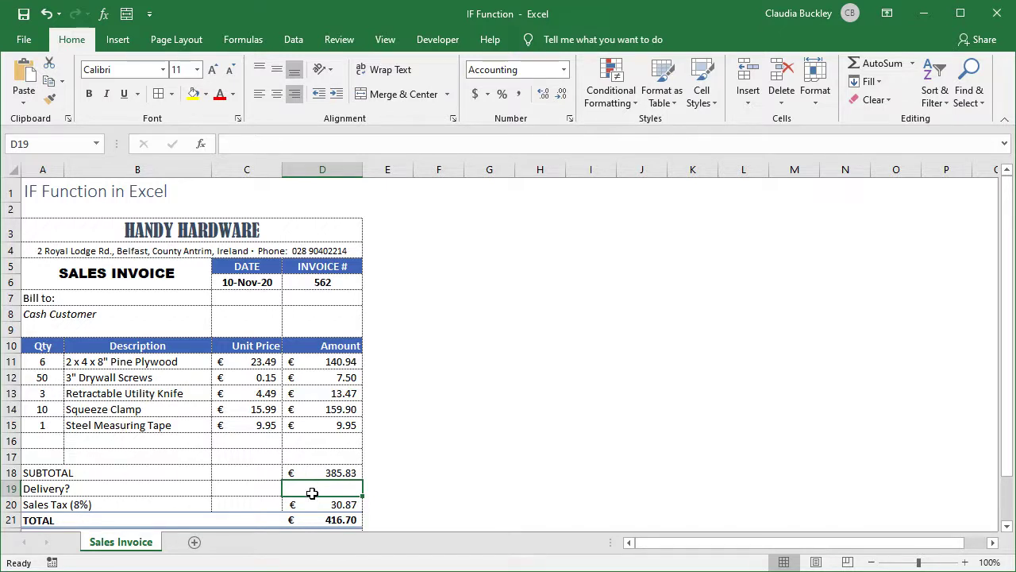
{"action": "left_click", "coordinate": [270, 487]}
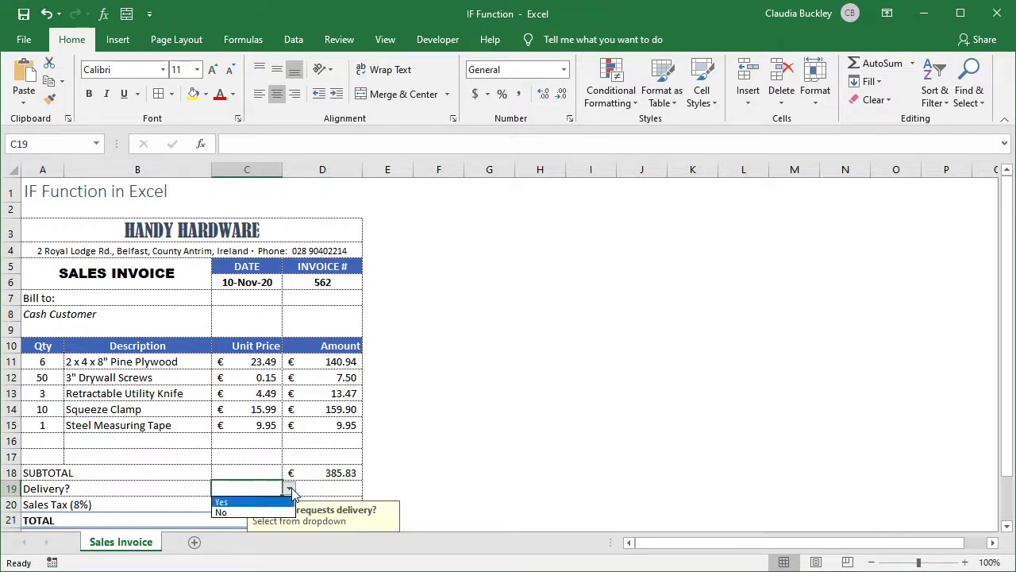
{"action": "key", "text": "Escape"}
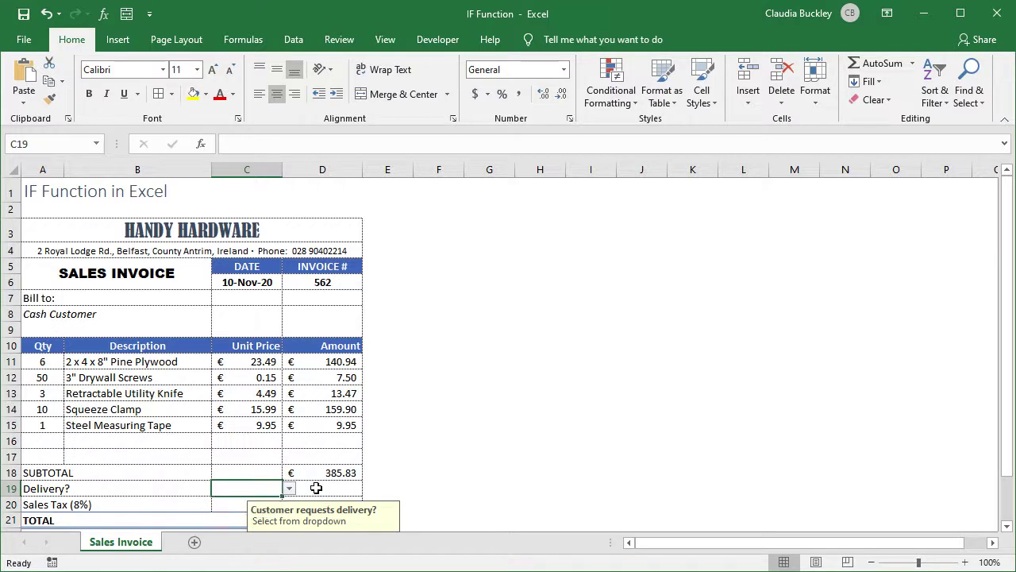
{"action": "left_click", "coordinate": [316, 487]}
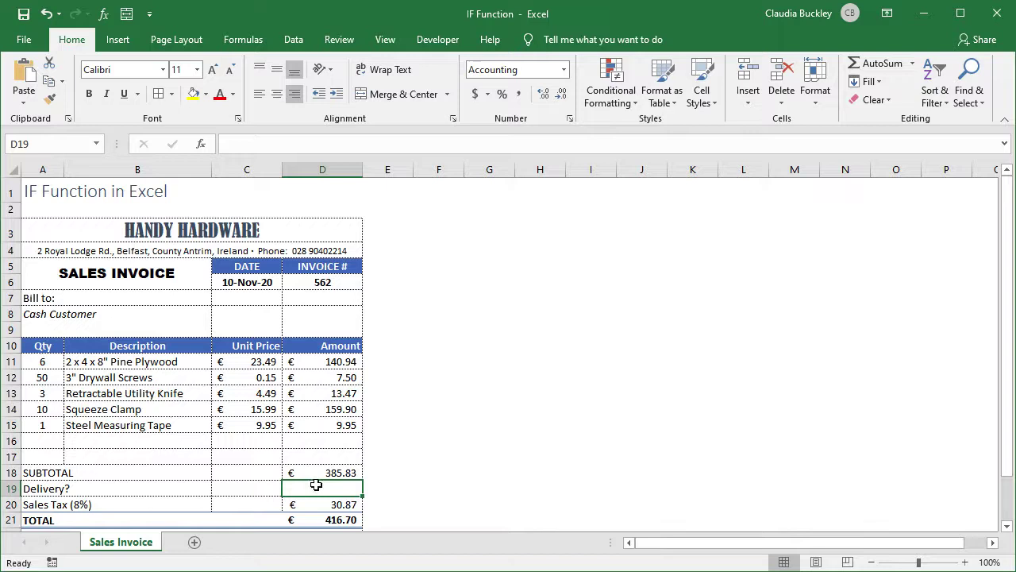
- Enter =IF(C19="yes",40,"N/A") in D19 so a Yes delivery charges 40
{"action": "type", "text": "="}
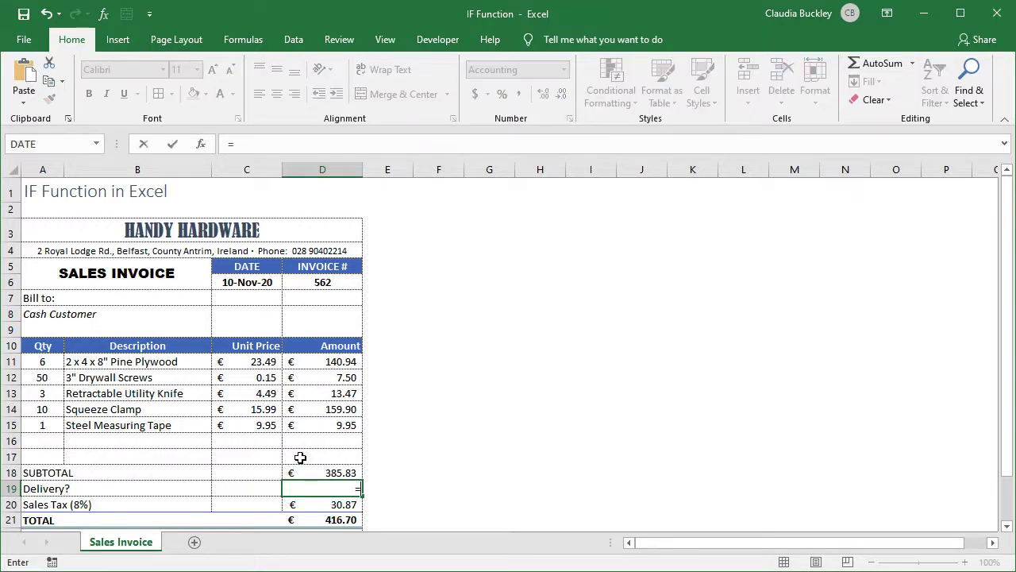
{"action": "type", "text": "if"}
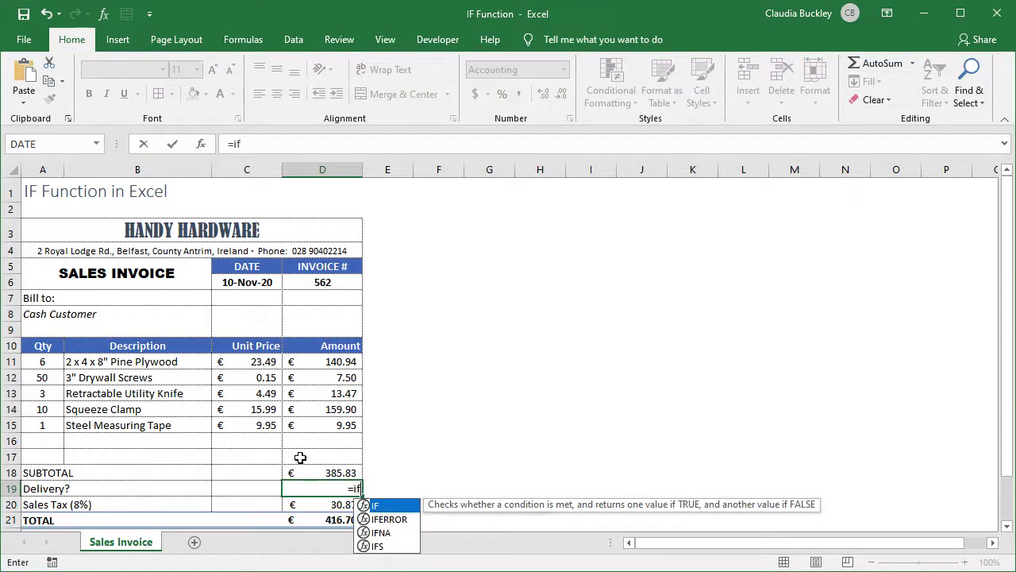
{"action": "type", "text": "("}
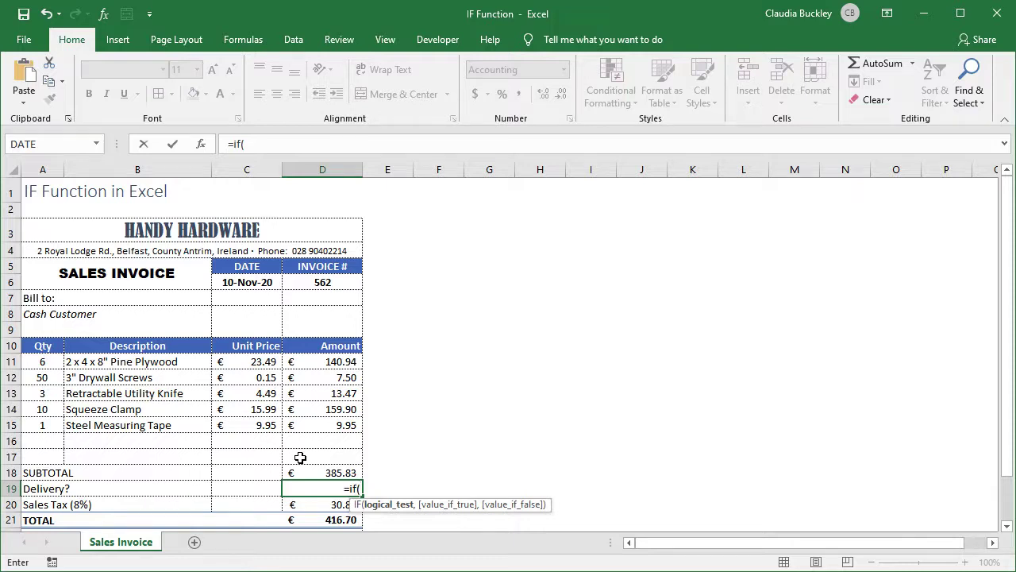
{"action": "left_click", "coordinate": [265, 489]}
{"action": "type", "text": "="}
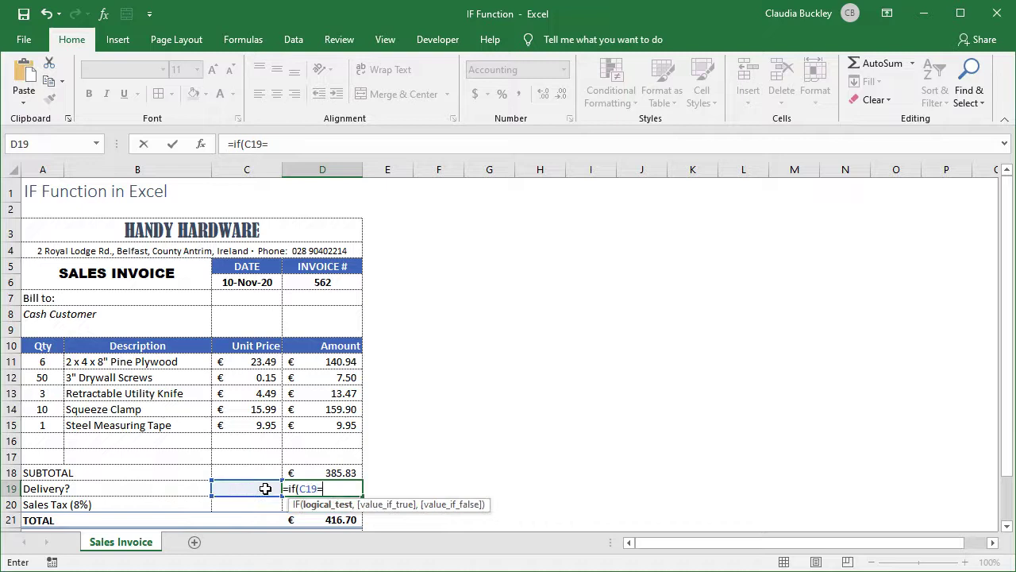
{"action": "type", "text": "\"yes"}
{"action": "type", "text": "\""}
{"action": "type", "text": ","}
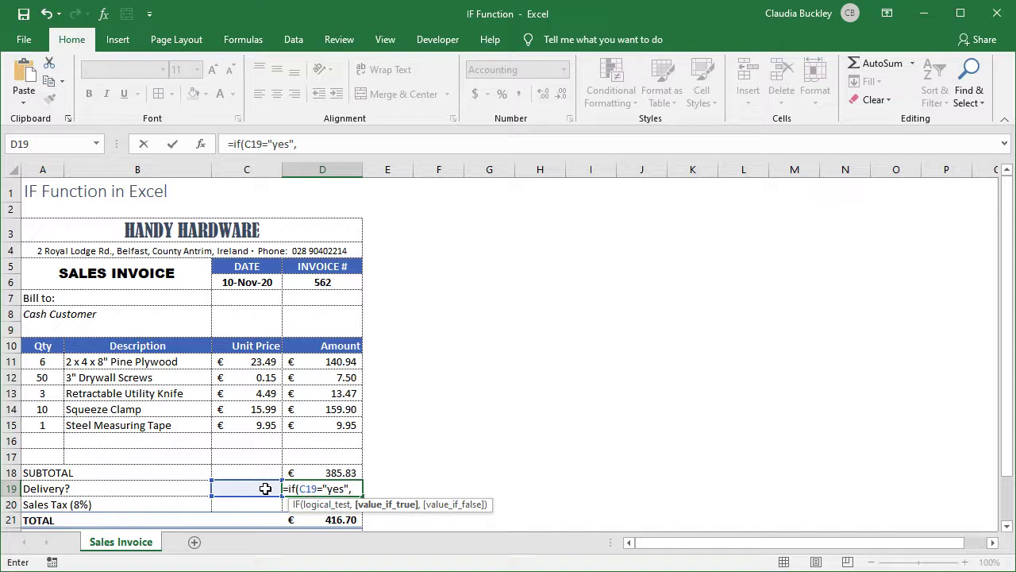
{"action": "type", "text": "40"}
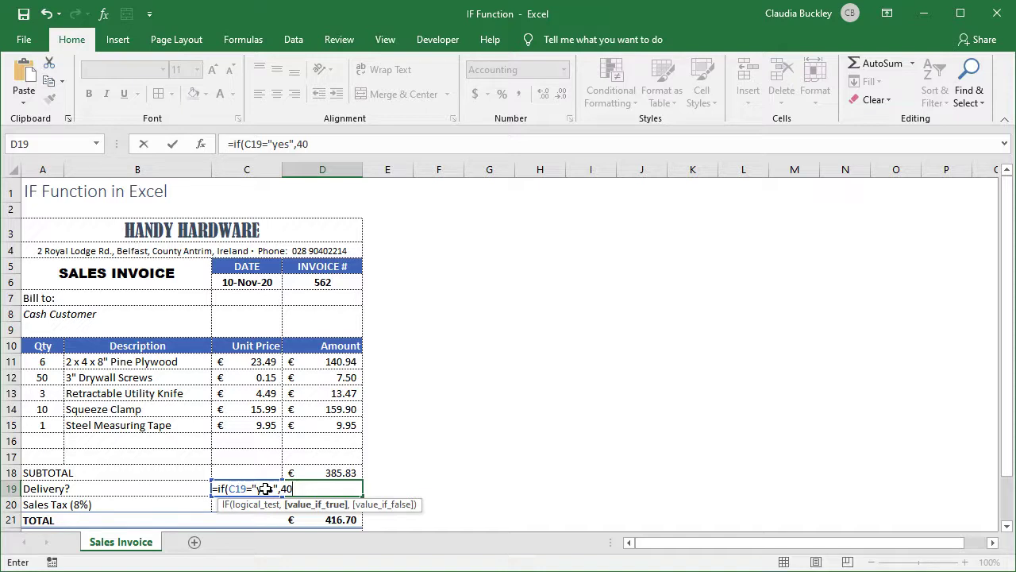
{"action": "type", "text": ","}
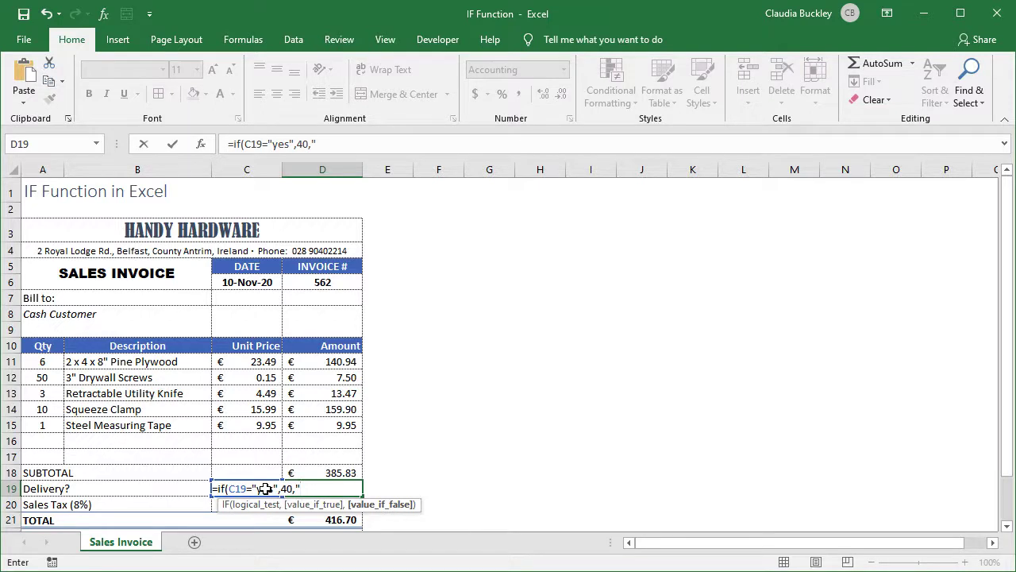
{"action": "type", "text": "N/"}
{"action": "type", "text": "A\")"}
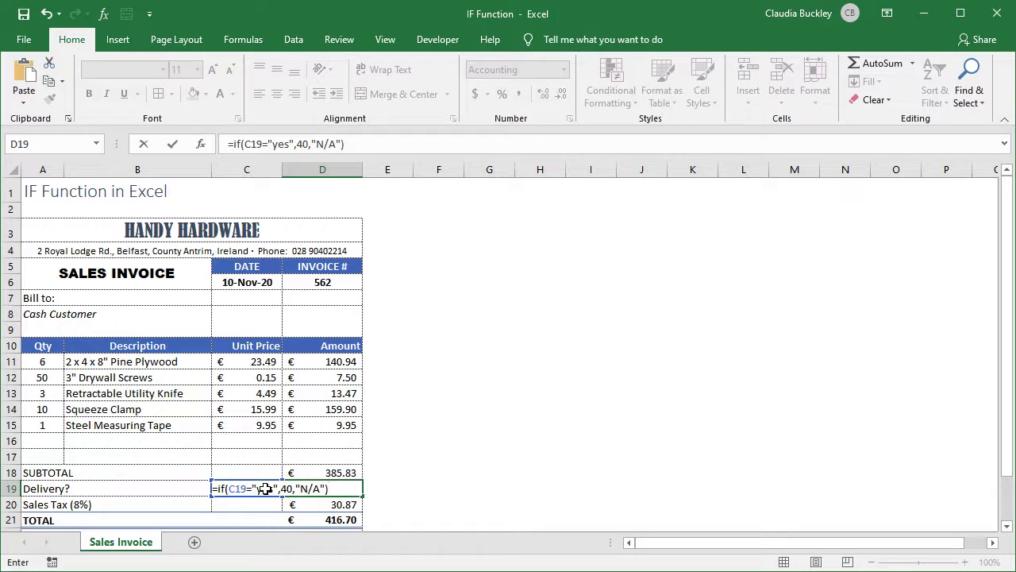
{"action": "left_click", "coordinate": [265, 489]}
- Set C19 to No, then Yes, so D19 charges €40, and reopen D19's formula
{"action": "left_click", "coordinate": [289, 488]}
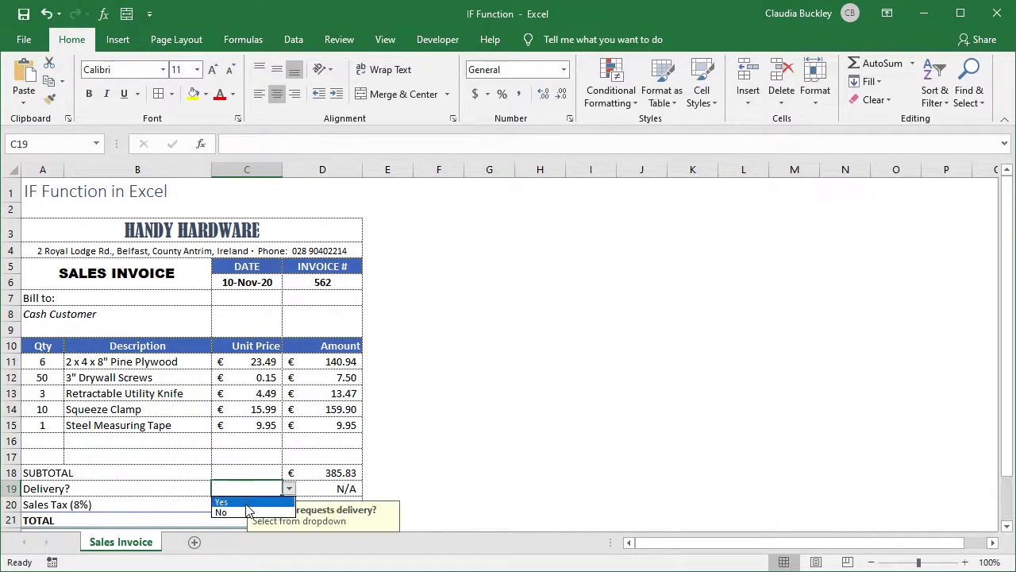
{"action": "left_click", "coordinate": [248, 511]}
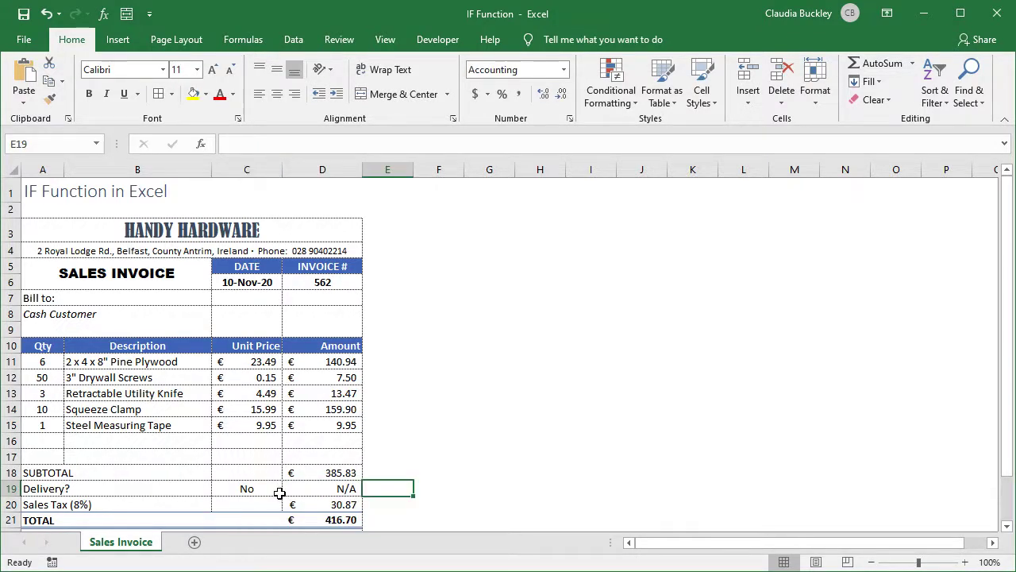
{"action": "left_click", "coordinate": [275, 490]}
{"action": "left_click", "coordinate": [289, 488]}
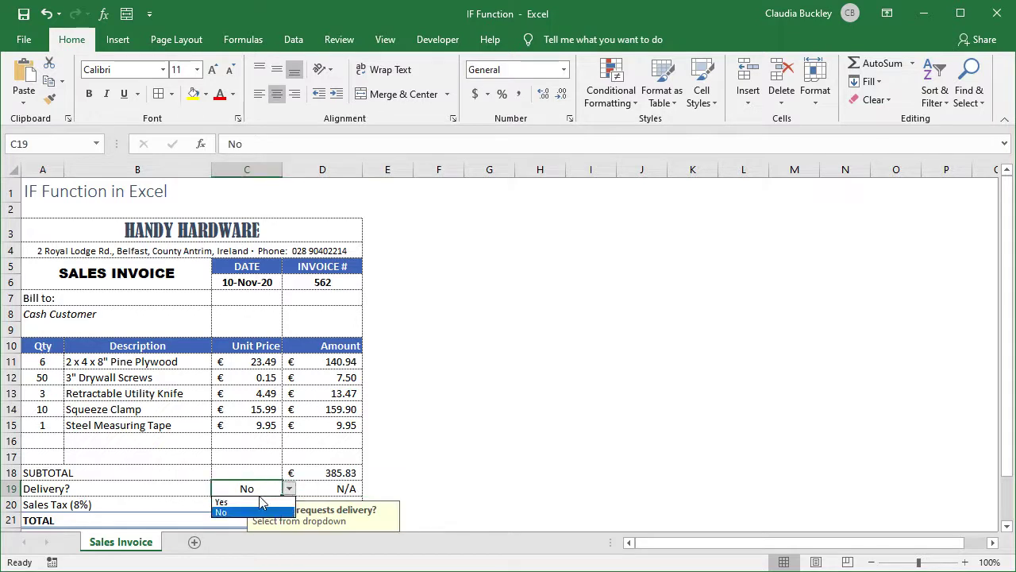
{"action": "left_click", "coordinate": [248, 500]}
{"action": "left_click", "coordinate": [375, 488]}
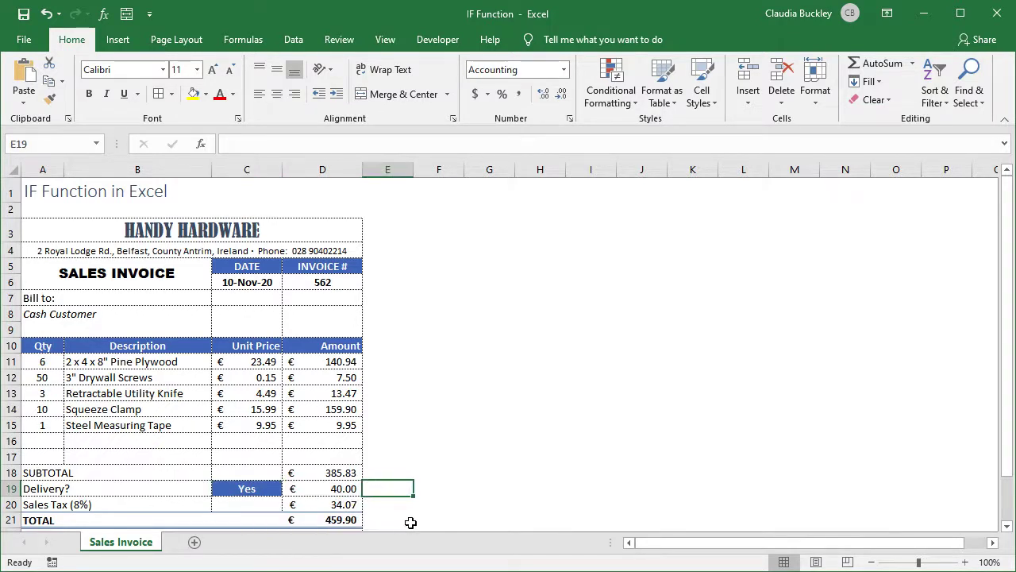
{"action": "left_click", "coordinate": [342, 489]}
{"action": "double_click", "coordinate": [341, 489]}
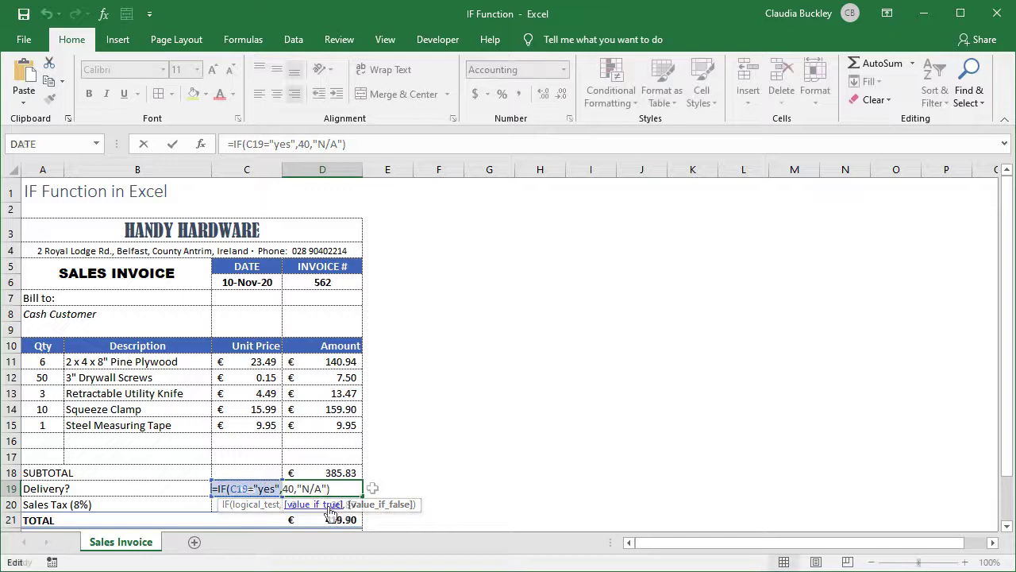
- Finish editing the D19 delivery formula
{"action": "key", "text": "ctrl+Return"}
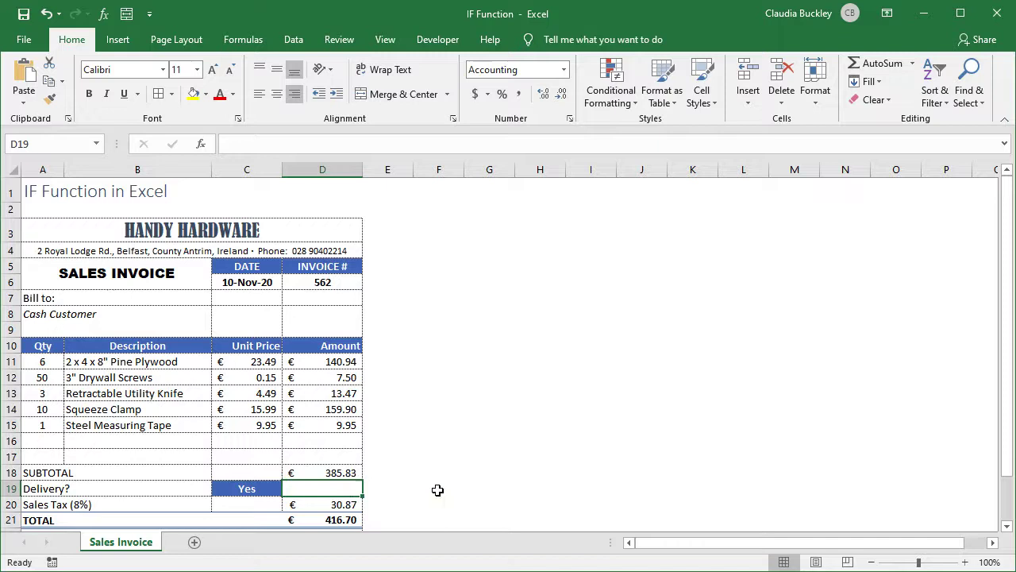
- Start D19's formula as =IF(D18>500,"Fee Waived", testing the subtotal
{"action": "type", "text": "=if("}
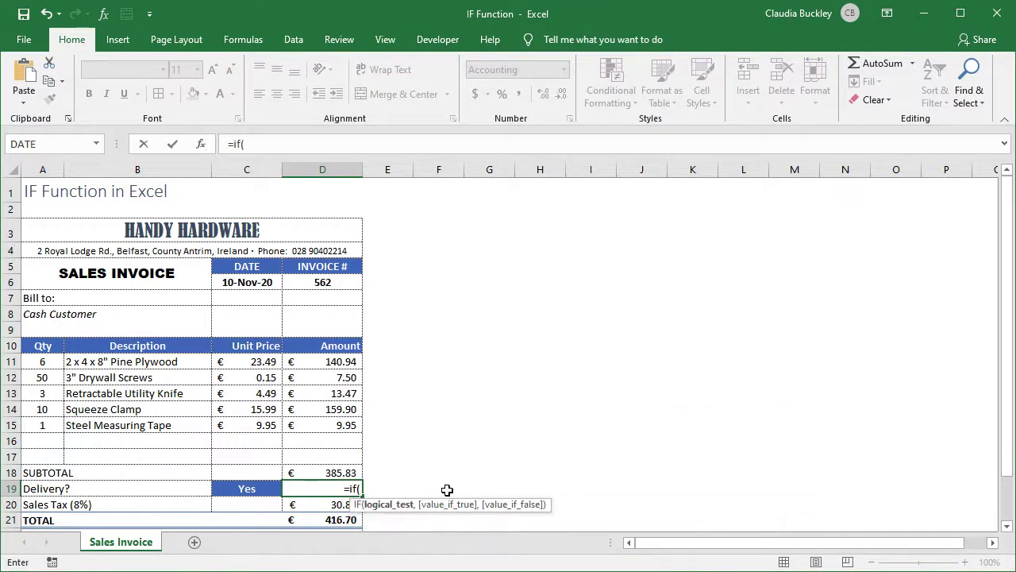
{"action": "left_click", "coordinate": [346, 472]}
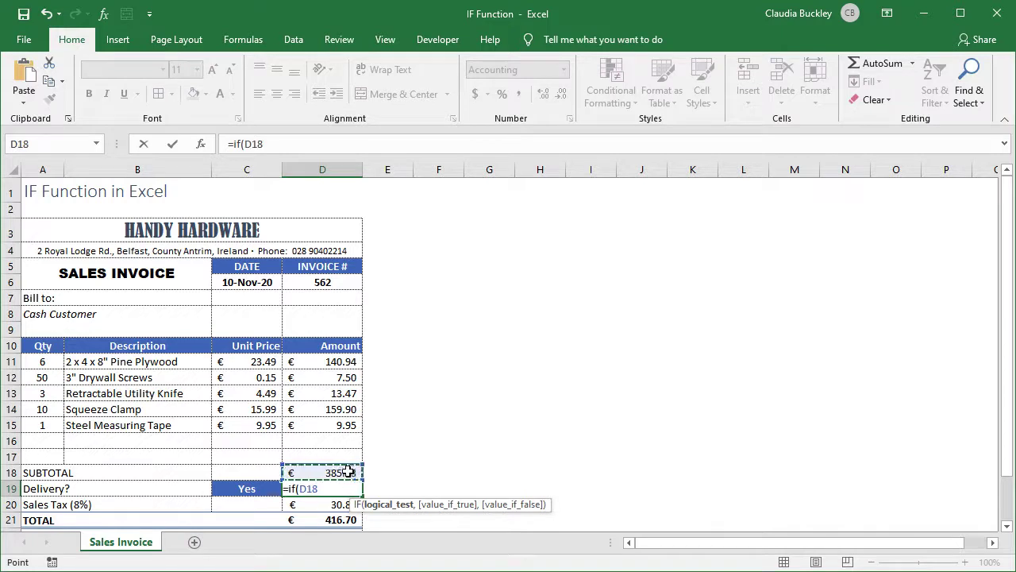
{"action": "type", "text": ">5"}
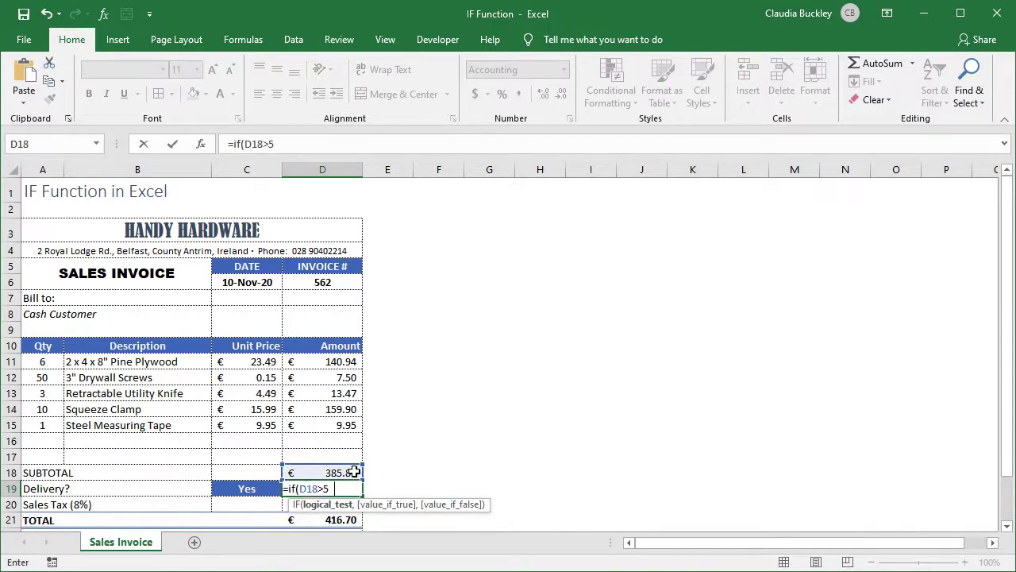
{"action": "type", "text": "00,"}
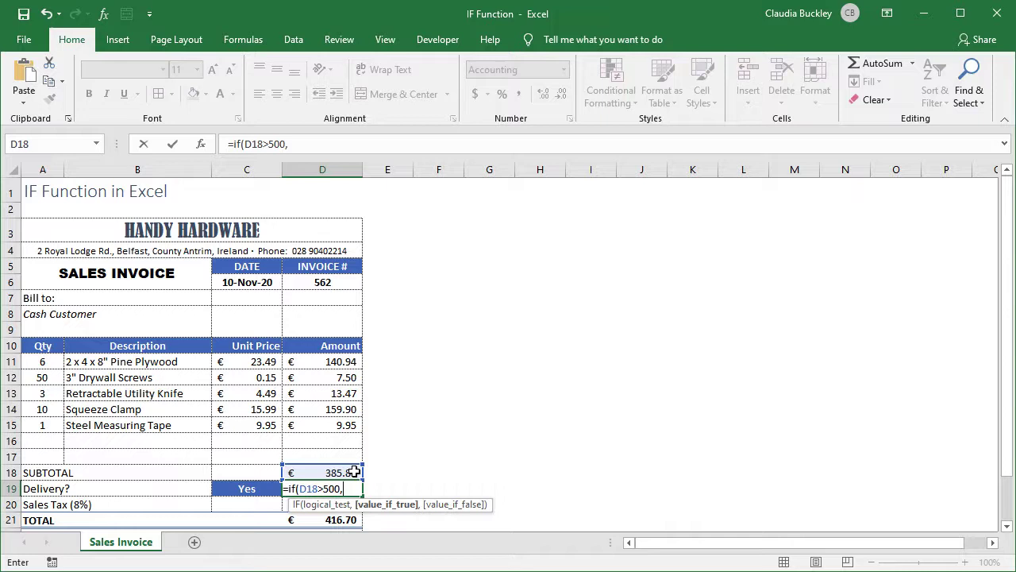
{"action": "type", "text": "\""}
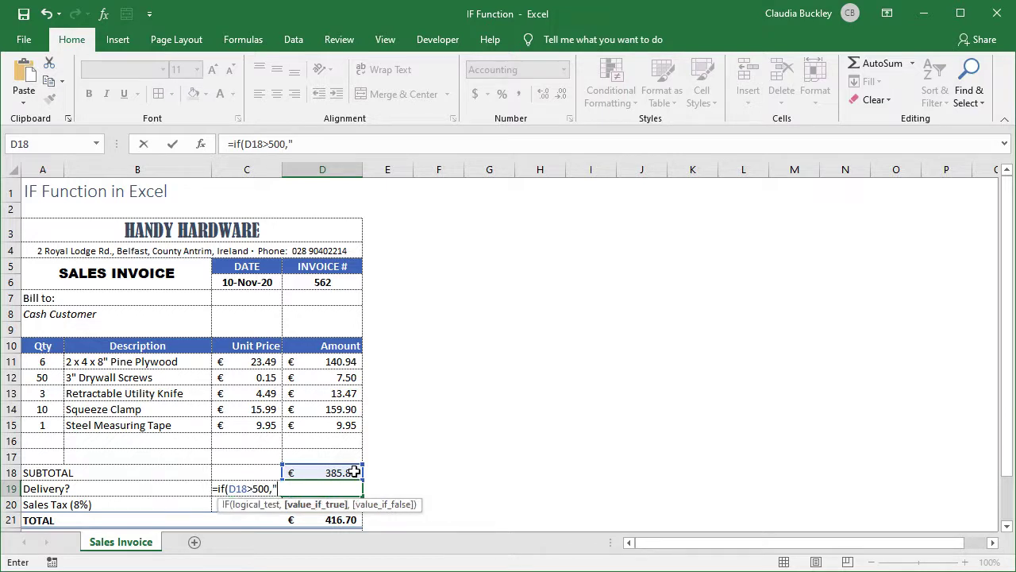
{"action": "type", "text": "Fee W"}
{"action": "type", "text": "aived\""}
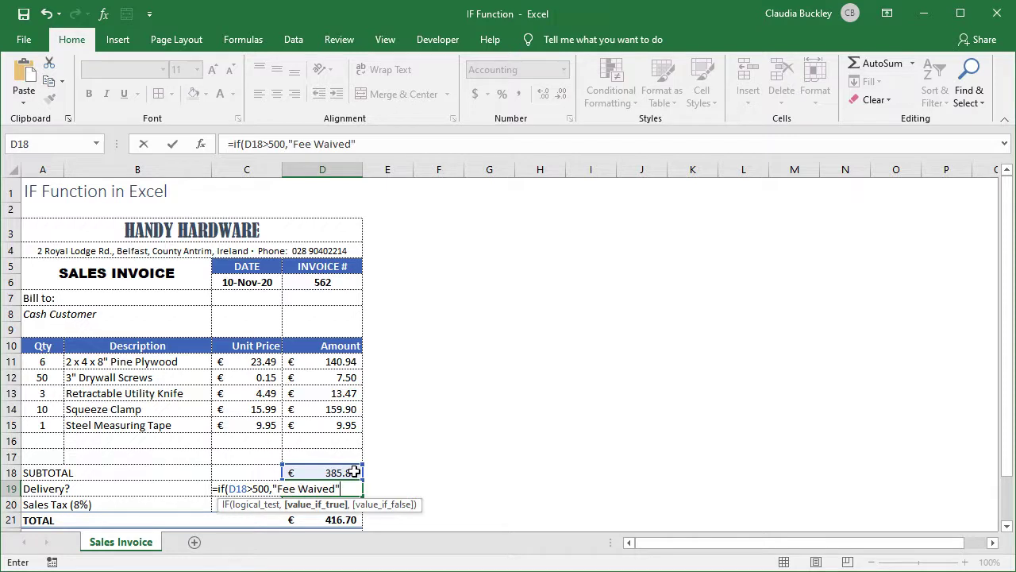
{"action": "type", "text": ","}
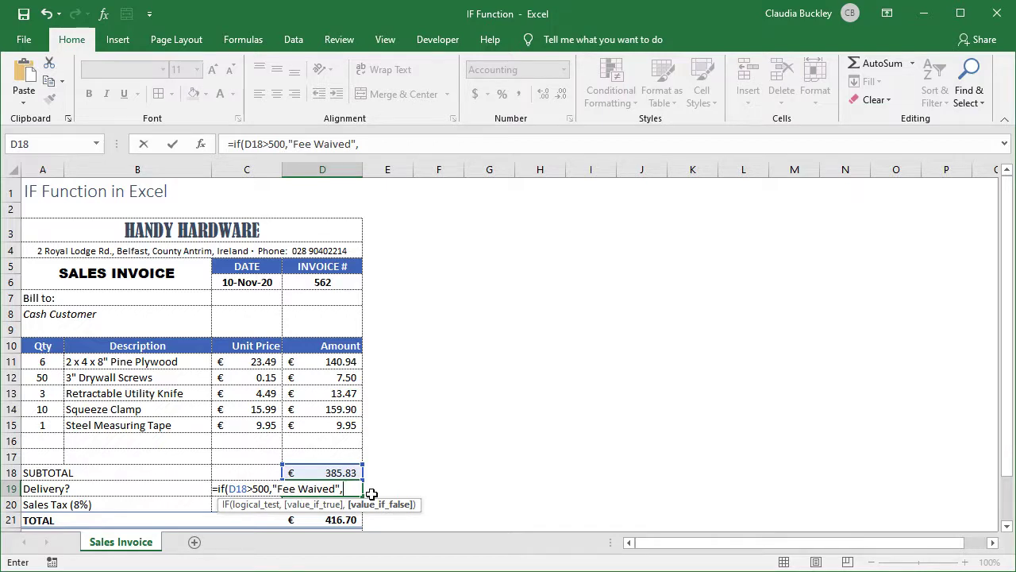
- Complete the formula with nested IF(C19="Yes",40,"N/A") and enter it, giving a €40.00 fee
{"action": "type", "text": "if"}
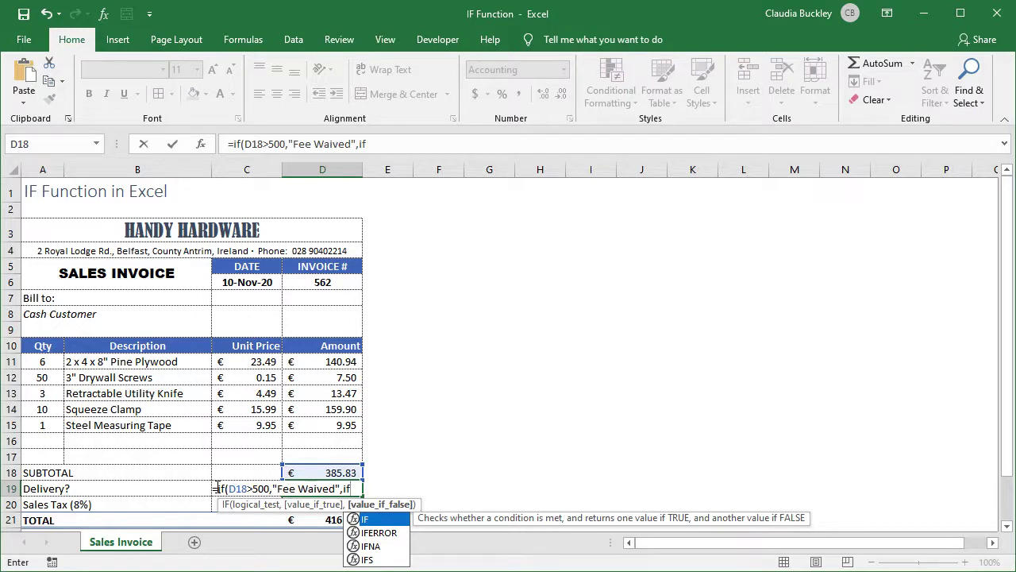
{"action": "type", "text": "(c19"}
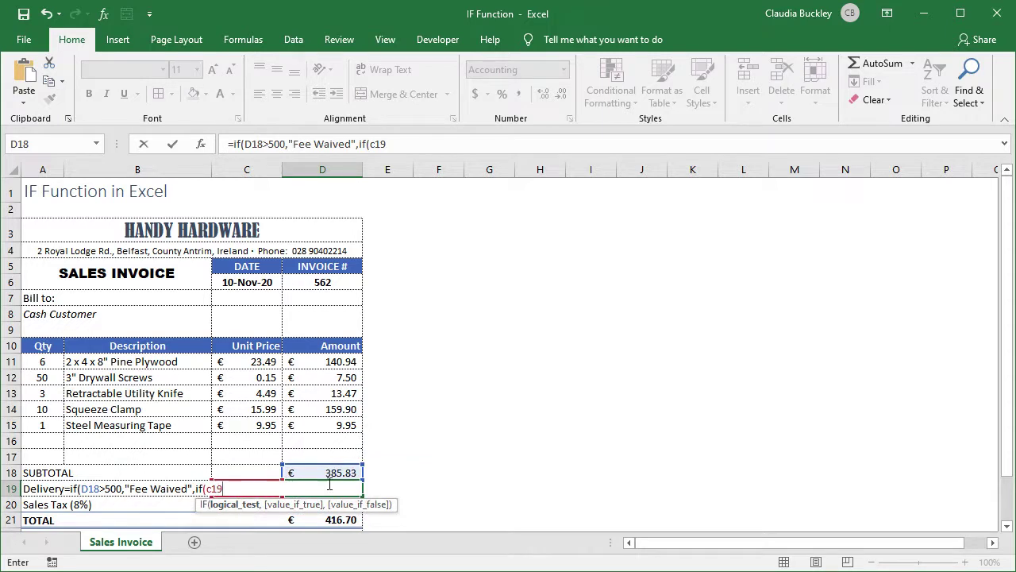
{"action": "type", "text": "=\""}
{"action": "type", "text": "Yes\""}
{"action": "type", "text": ","}
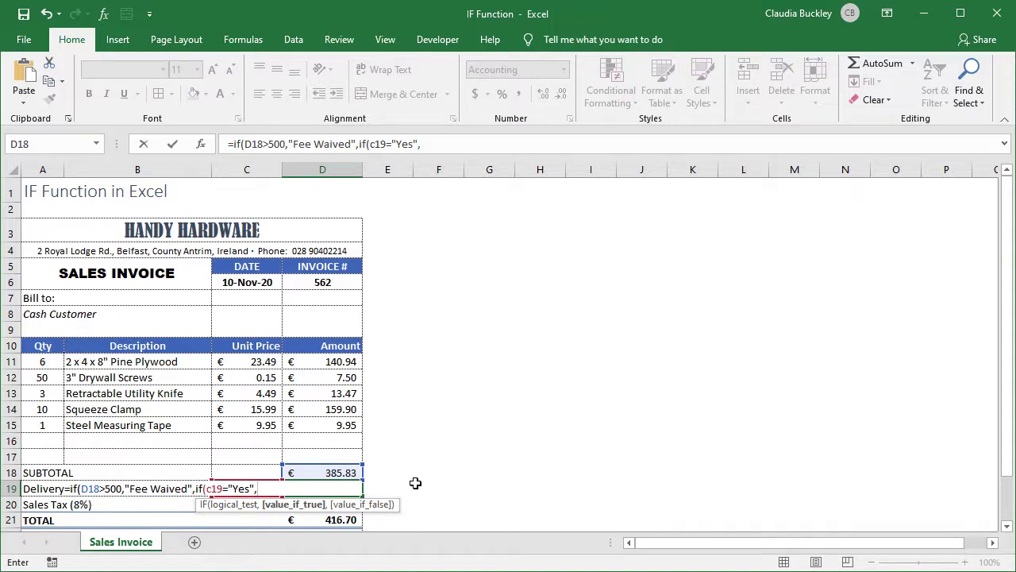
{"action": "type", "text": "40"}
{"action": "type", "text": ","}
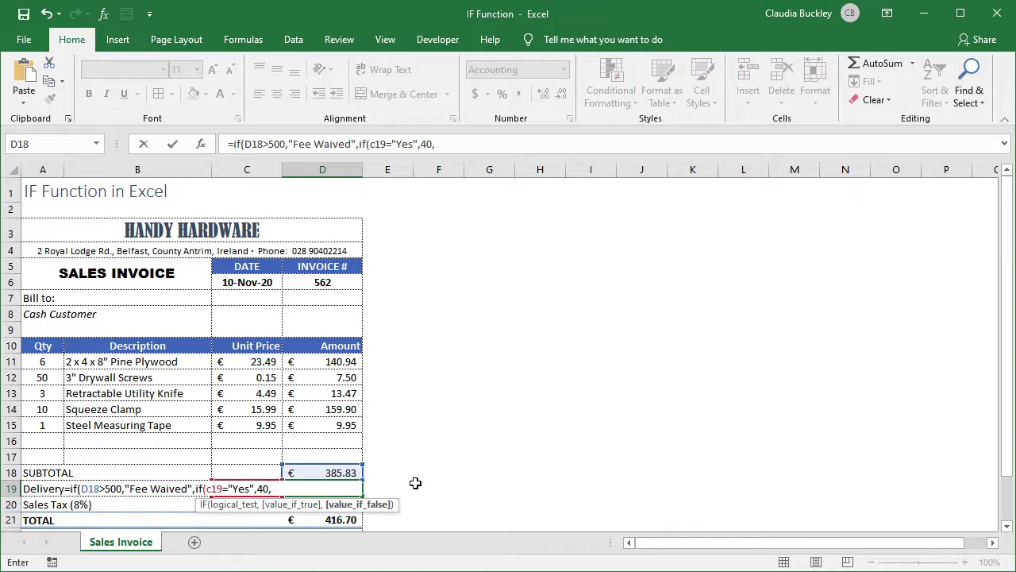
{"action": "type", "text": "\"N/"}
{"action": "type", "text": "A\")"}
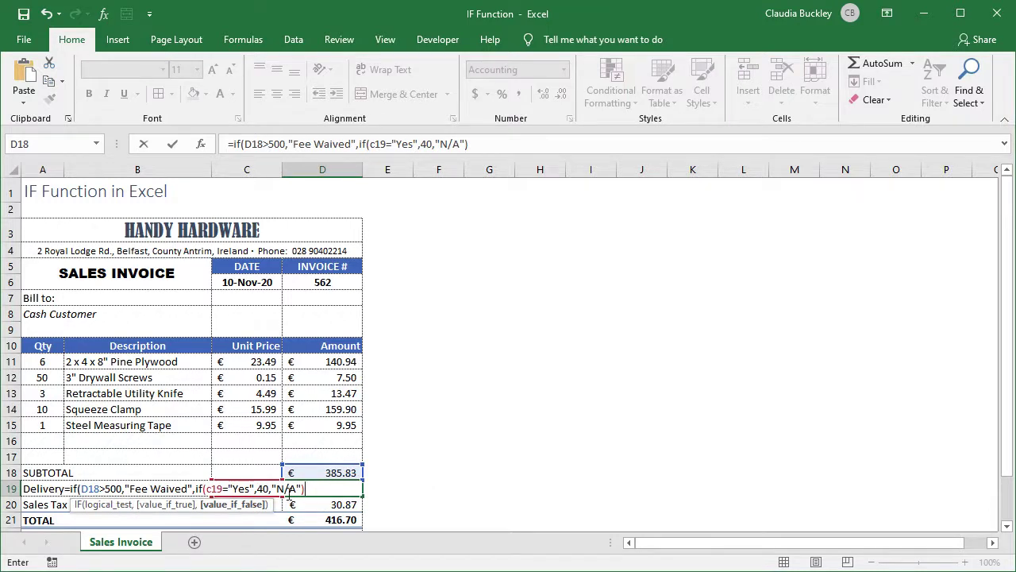
{"action": "type", "text": ")"}
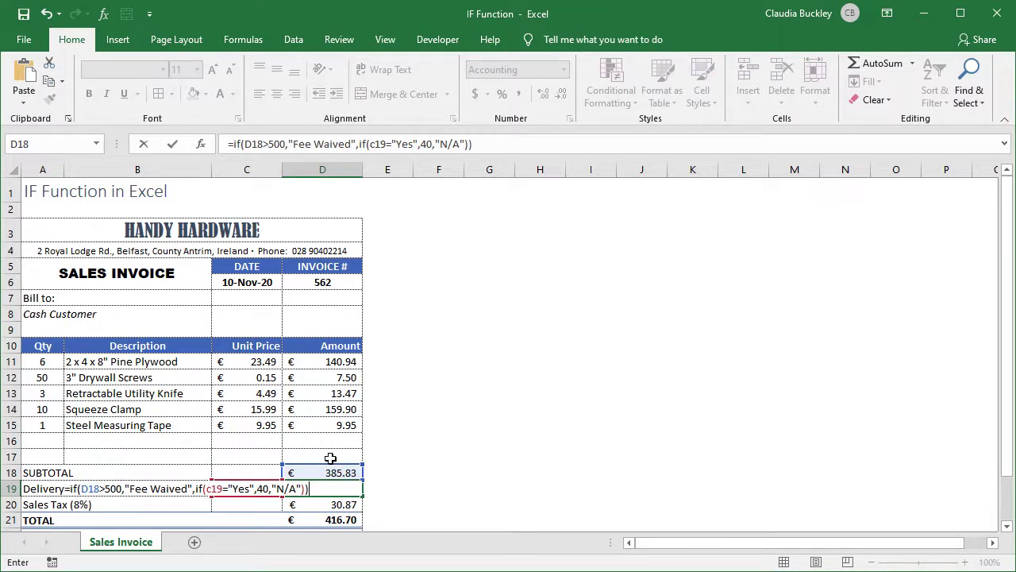
{"action": "key", "text": "Return"}
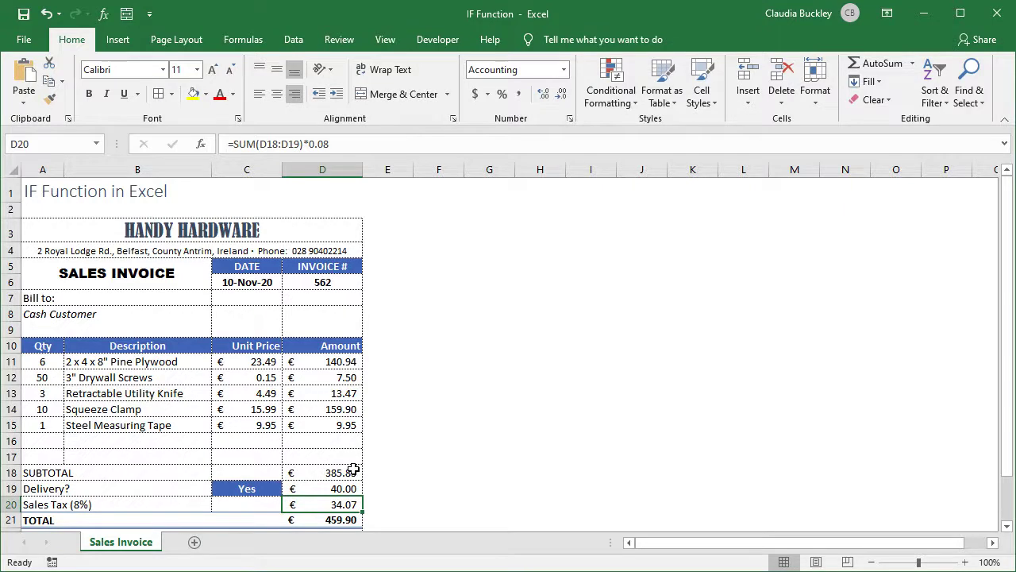
- Review the subtotal in D18, the delivery answer in C19 and D19's nested formula
{"action": "left_click", "coordinate": [352, 470]}
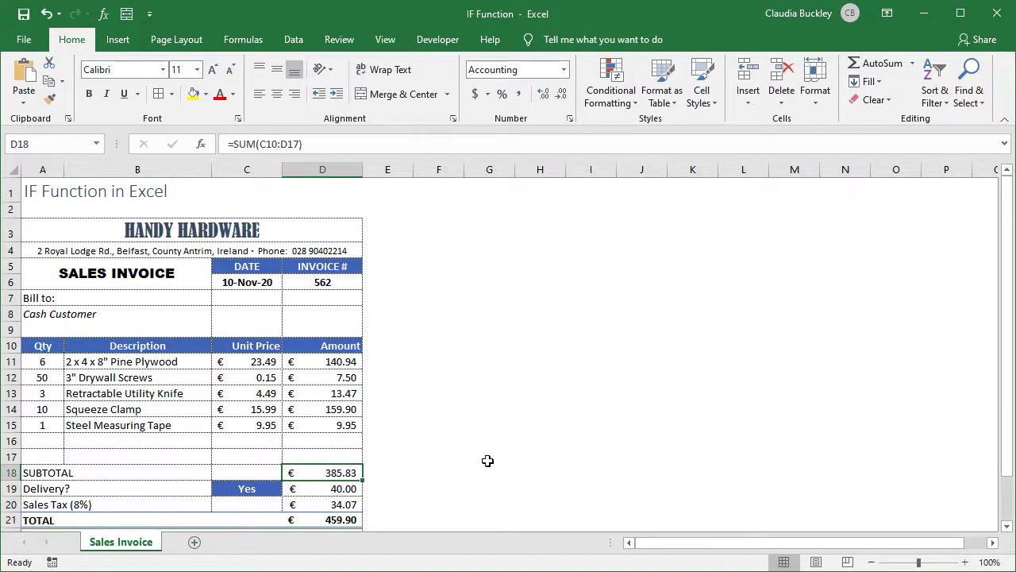
{"action": "left_click", "coordinate": [253, 490]}
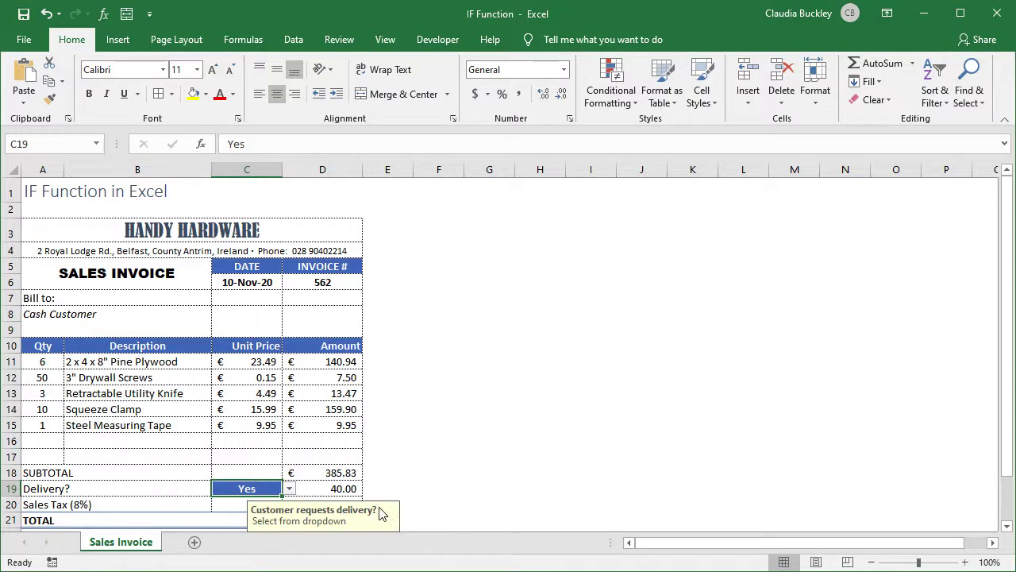
{"action": "left_click", "coordinate": [352, 488]}
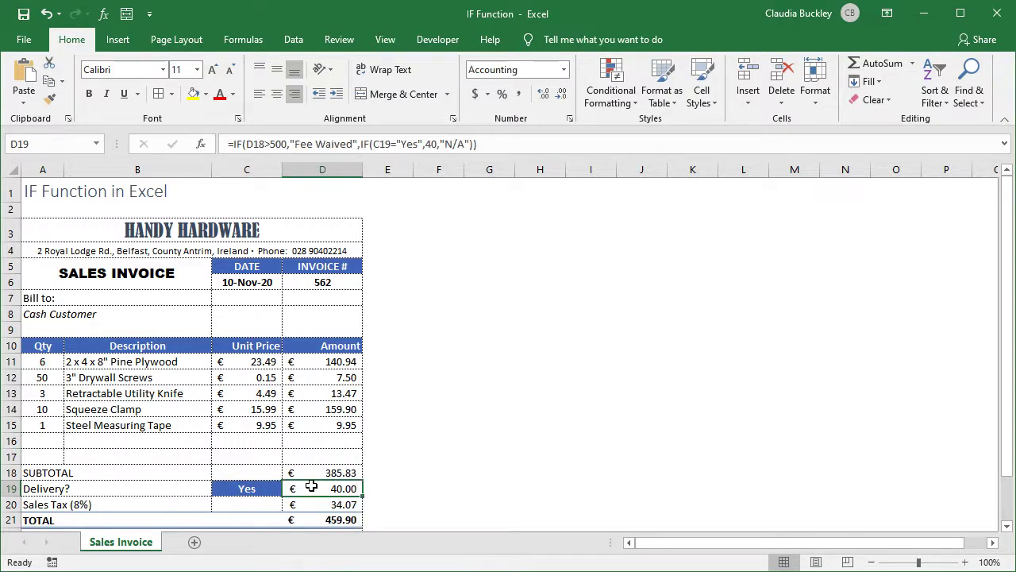
- Change the C19 delivery answer to No, so D19 shows N/A and the total is €416.70
{"action": "left_click", "coordinate": [270, 487]}
{"action": "left_click", "coordinate": [290, 491]}
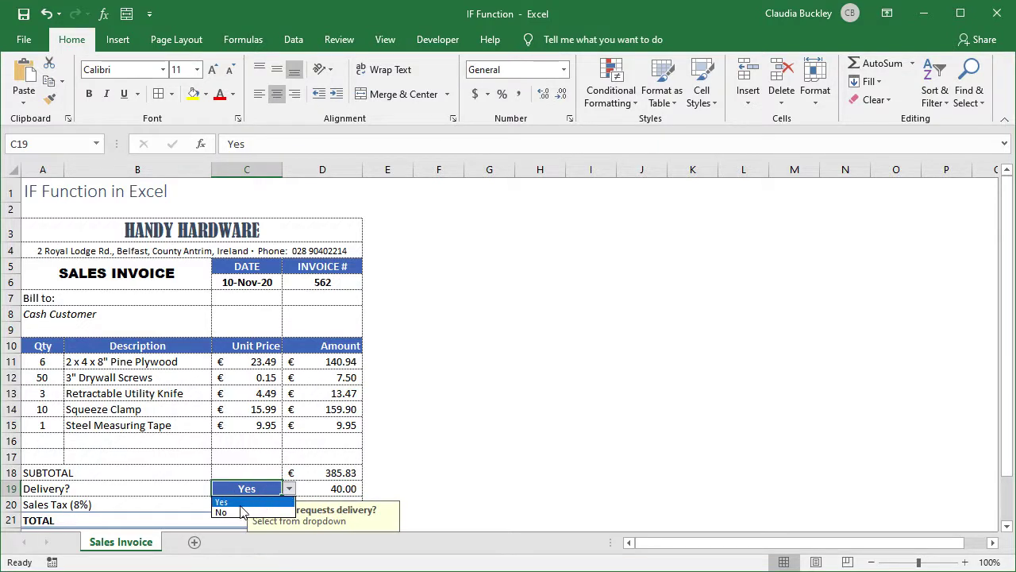
{"action": "left_click", "coordinate": [237, 513]}
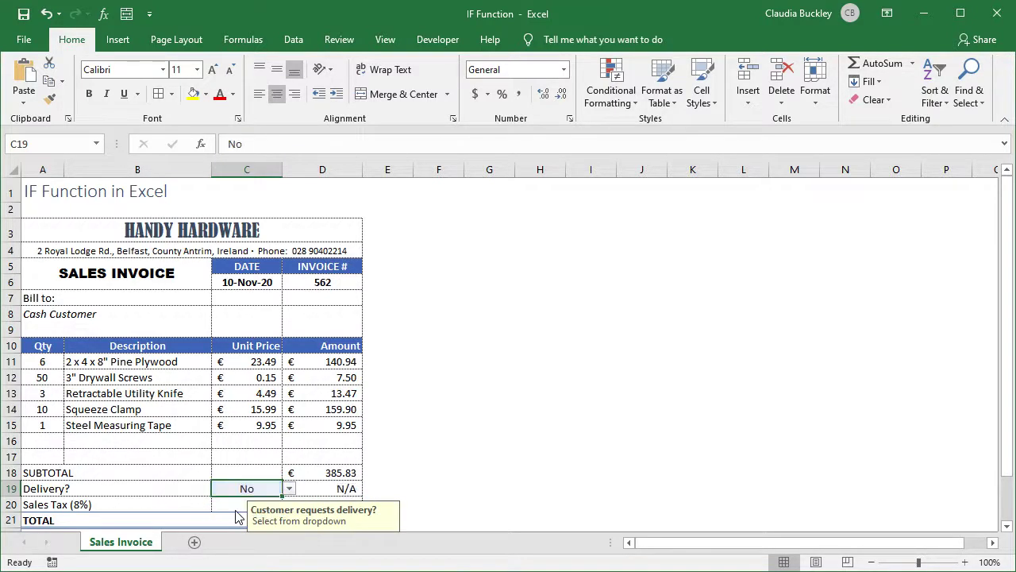
{"action": "left_click", "coordinate": [355, 492]}
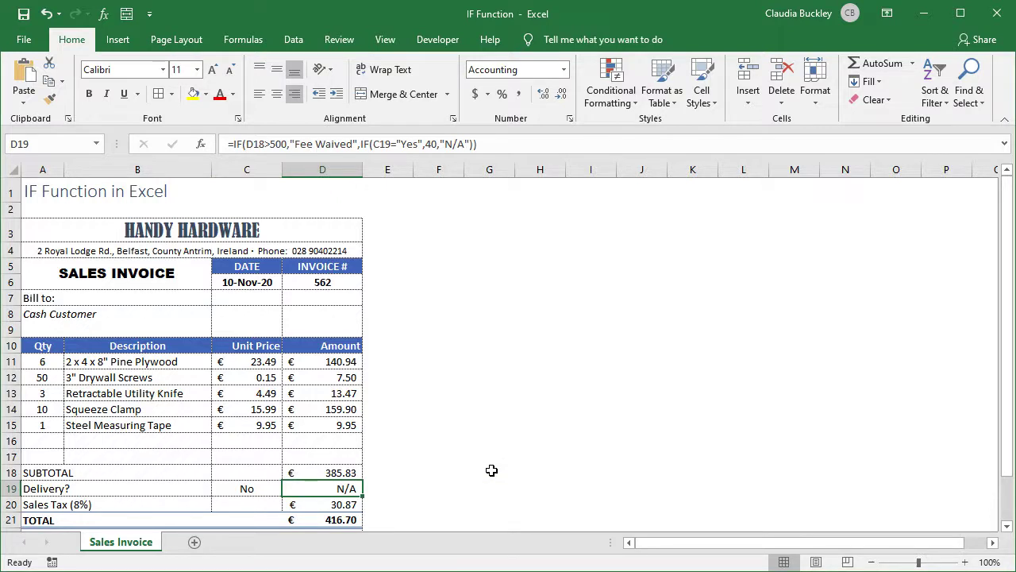
{"action": "left_click", "coordinate": [350, 440]}
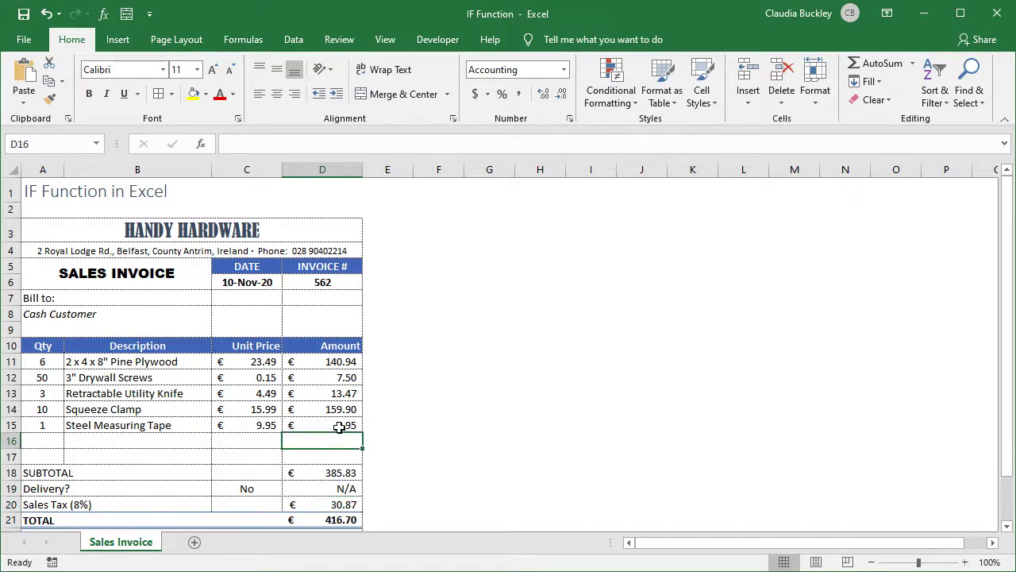
- Enter 200 in D16, lifting the subtotal above 500 so D19 shows Fee Waived
{"action": "type", "text": "200"}
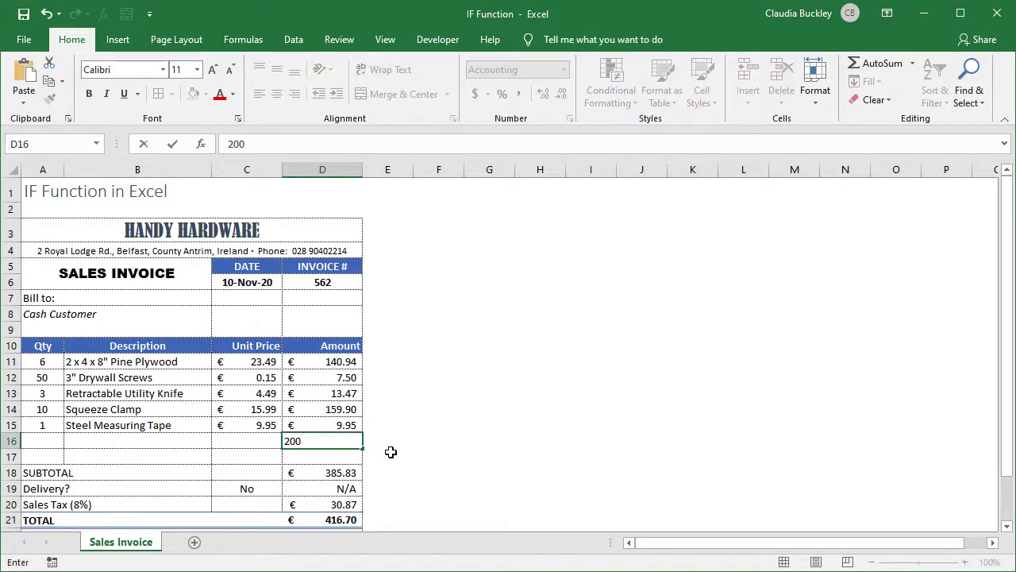
{"action": "key", "text": "Return"}
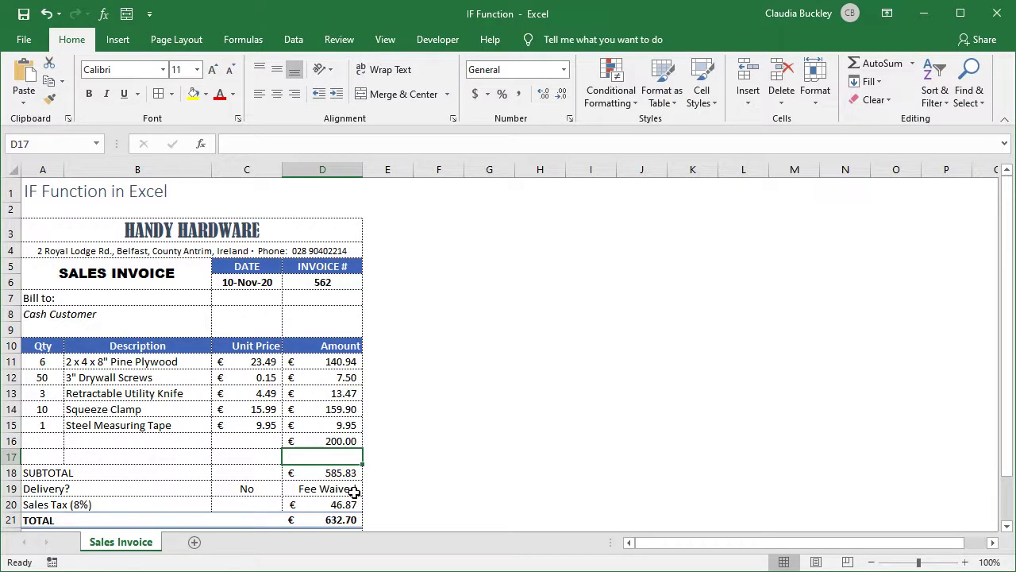
{"action": "left_click", "coordinate": [354, 492]}
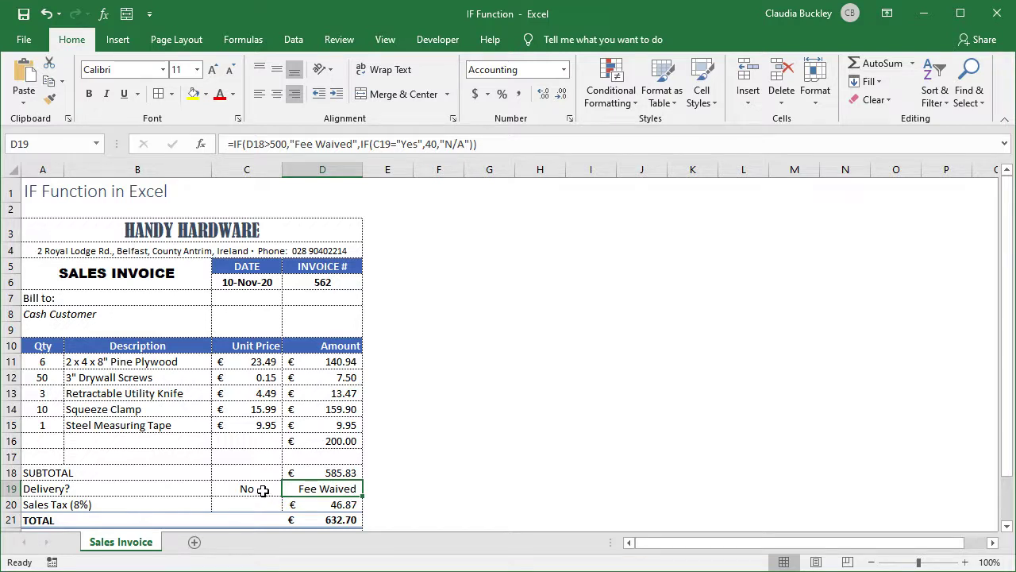
- Choose Yes for delivery in C19; D19 stays Fee Waived at a €632.70 total
{"action": "left_click", "coordinate": [262, 491]}
{"action": "left_click", "coordinate": [288, 490]}
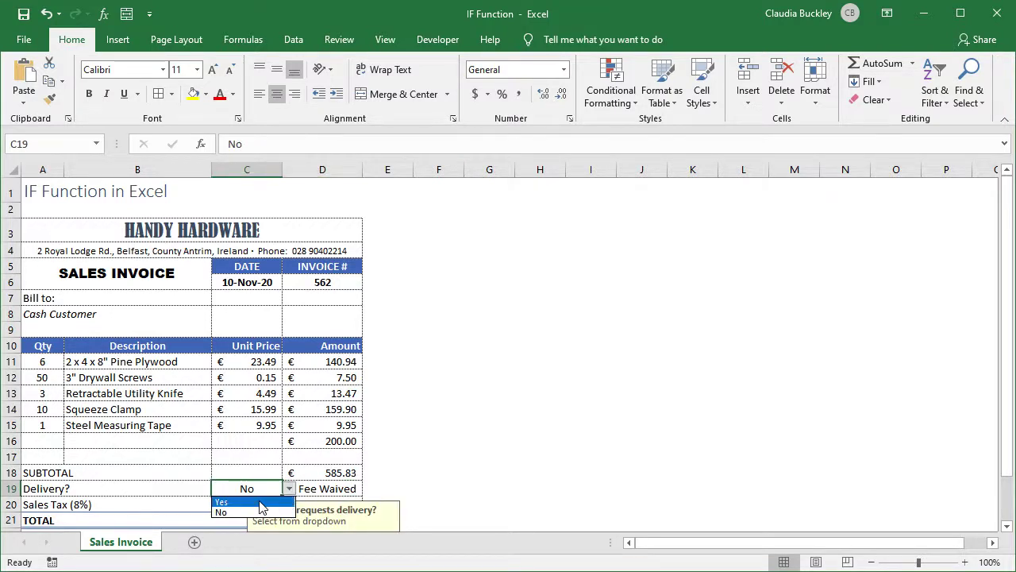
{"action": "left_click", "coordinate": [222, 501]}
{"action": "left_click", "coordinate": [452, 486]}
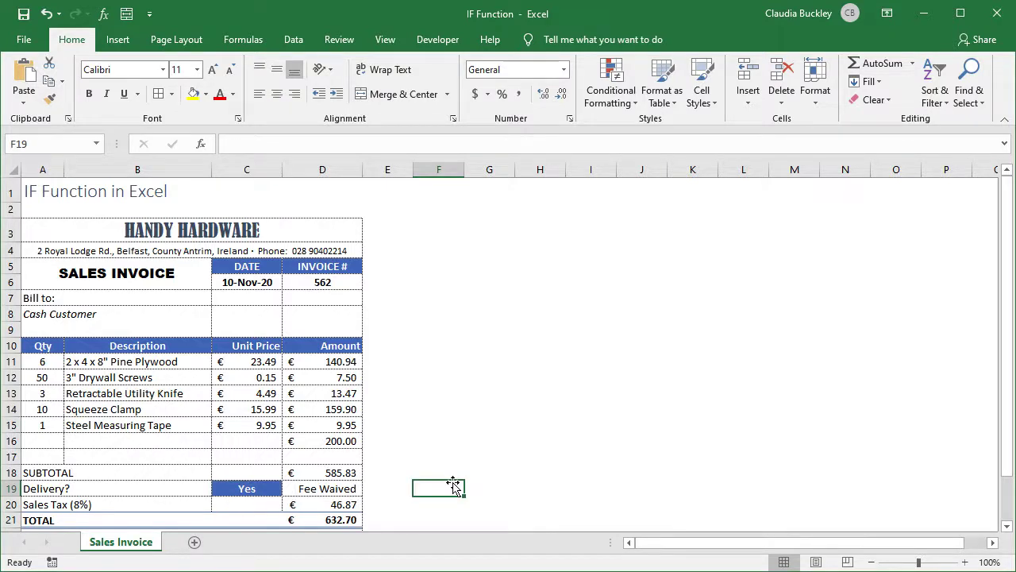